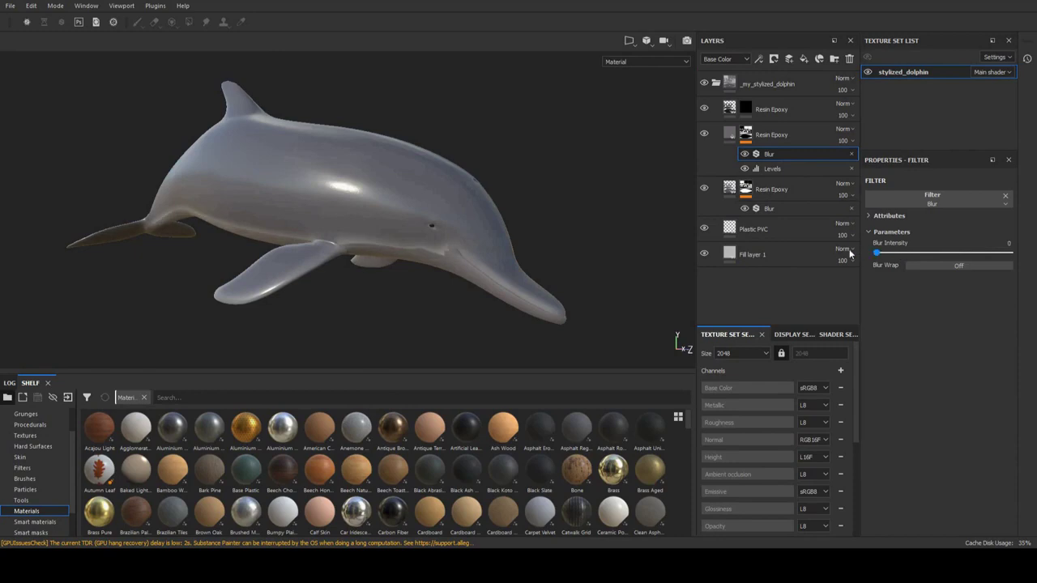
Set the Blur Intensity on the middle Resin Epoxy layer's mask to 3.76.
{"action": "left_click_drag", "start_coordinate": [883, 253], "coordinate": [924, 253]}
{"action": "scroll", "coordinate": [419, 262], "scroll_direction": "up", "scroll_amount": 5}
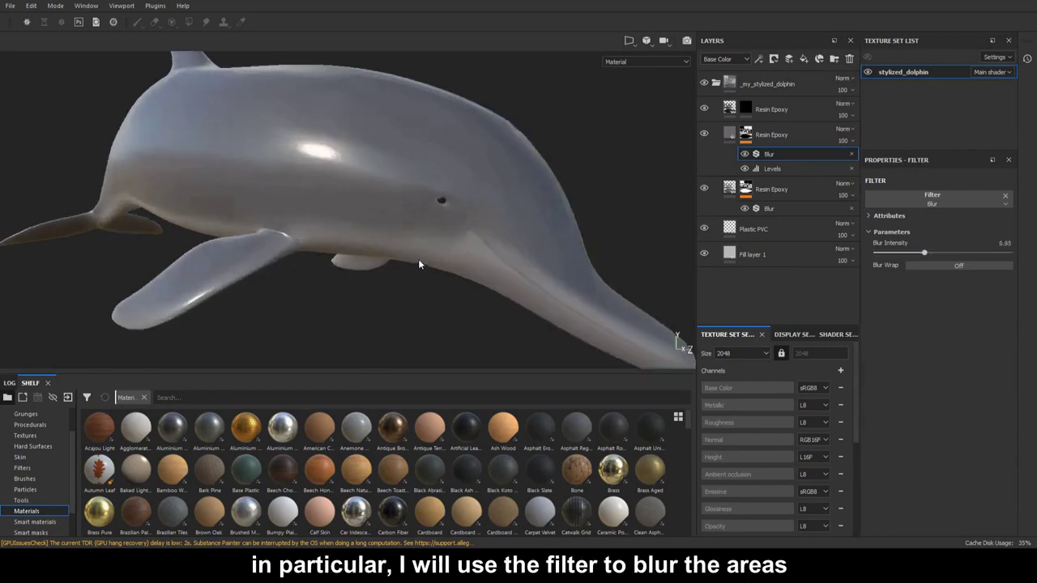
{"action": "left_click_drag", "start_coordinate": [922, 255], "coordinate": [903, 264]}
{"action": "mouse_move", "coordinate": [584, 264]}
{"action": "left_mouse_down", "text": "alt"}
{"action": "mouse_move", "coordinate": [498, 286]}
{"action": "mouse_move", "coordinate": [505, 278]}
{"action": "mouse_move", "coordinate": [507, 294]}
{"action": "mouse_move", "coordinate": [547, 270]}
{"action": "left_mouse_up", "text": "alt"}
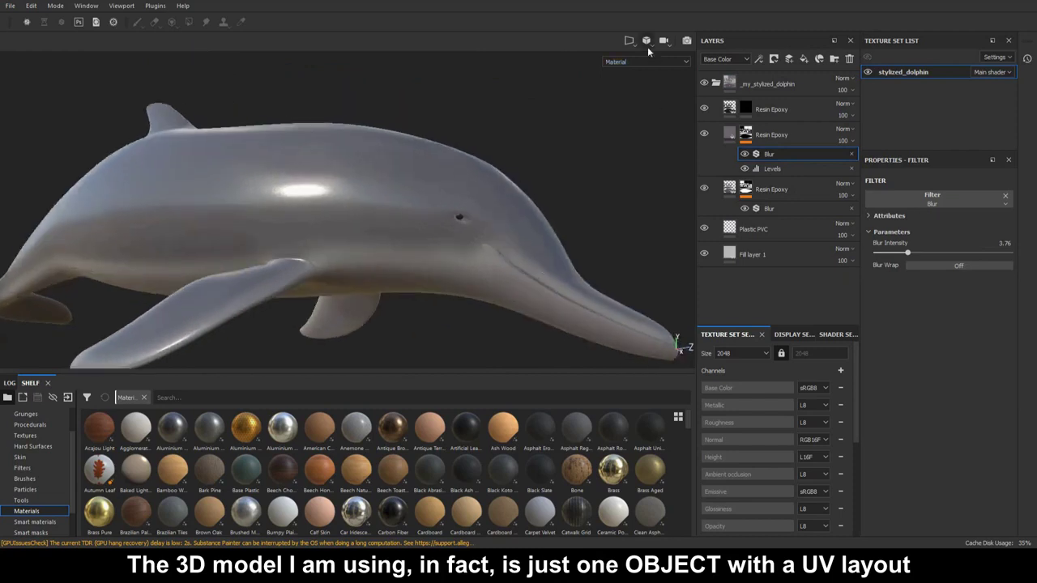
Show the 3D and 2D views side by side and examine the dolphin's UV layout.
{"action": "left_click", "coordinate": [630, 40]}
{"action": "left_click", "coordinate": [640, 55]}
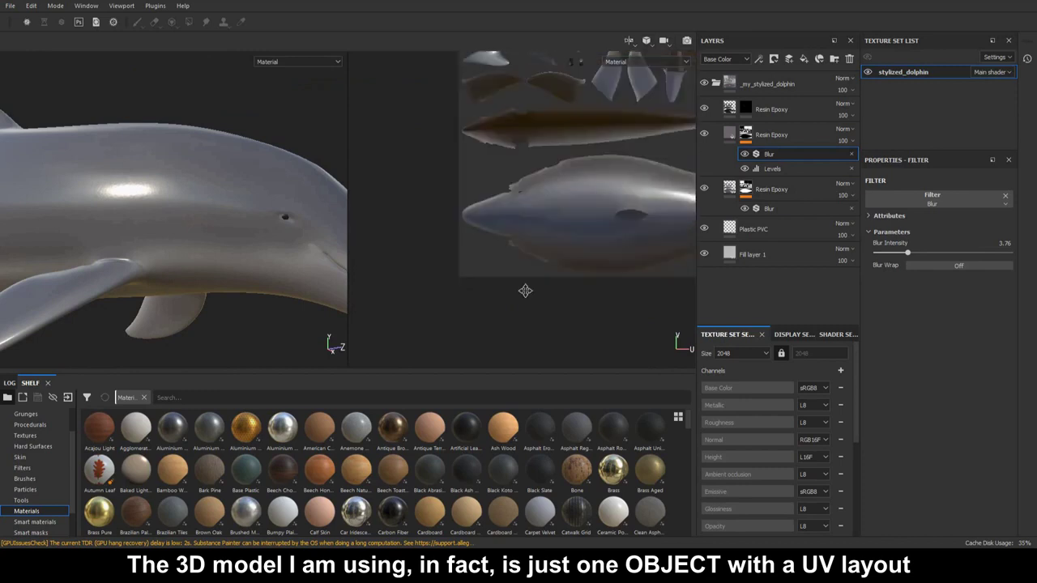
{"action": "scroll", "coordinate": [569, 244], "scroll_direction": "down", "scroll_amount": 2}
{"action": "scroll", "coordinate": [556, 245], "scroll_direction": "up", "scroll_amount": 4}
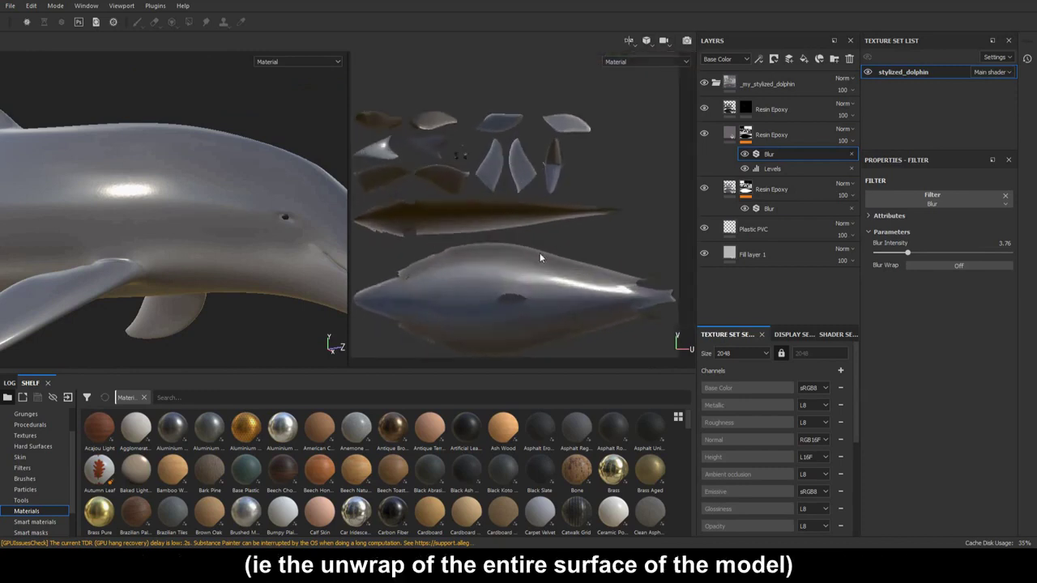
{"action": "mouse_move", "coordinate": [285, 257]}
{"action": "left_mouse_down", "text": "alt"}
{"action": "mouse_move", "coordinate": [234, 255]}
{"action": "mouse_move", "coordinate": [270, 262]}
{"action": "left_mouse_up", "text": "alt"}
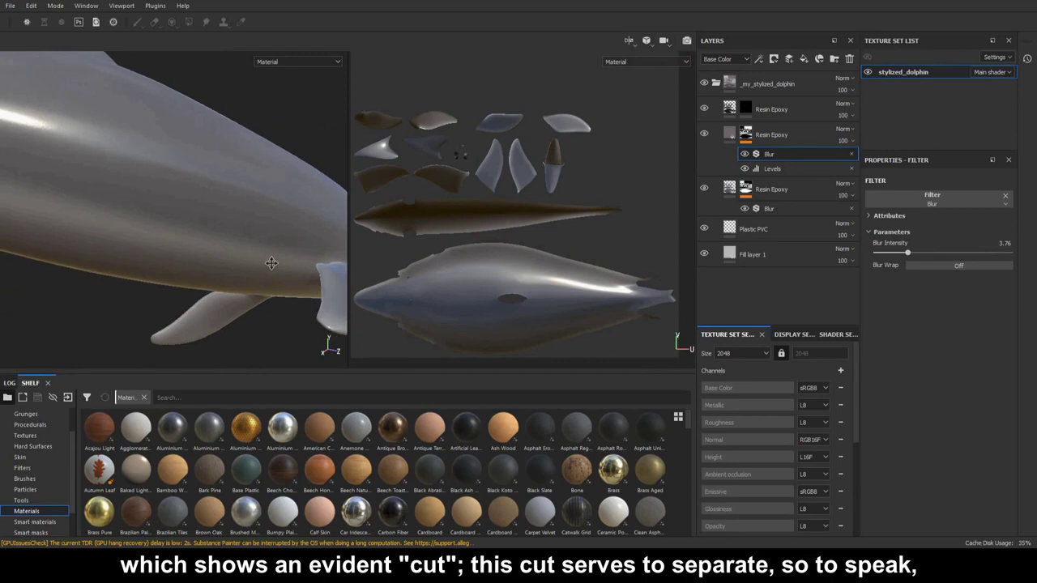
Hide both mask Blur effects, toggle the lowest Resin Epoxy layer's visibility, and inspect the split between the dolphin's upper and lower parts.
{"action": "left_click", "coordinate": [744, 154]}
{"action": "left_click", "coordinate": [745, 208]}
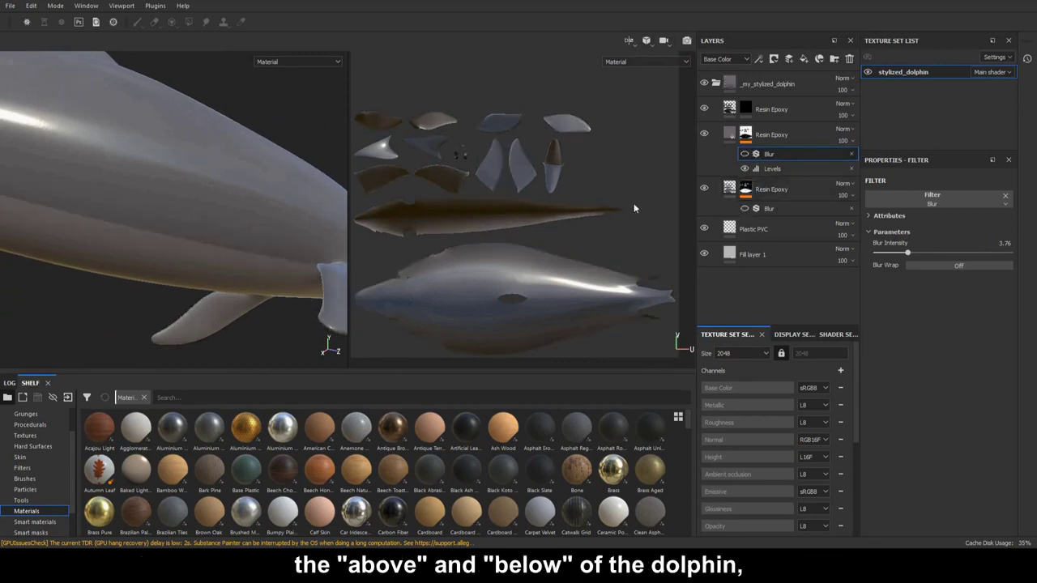
{"action": "left_click", "coordinate": [704, 188]}
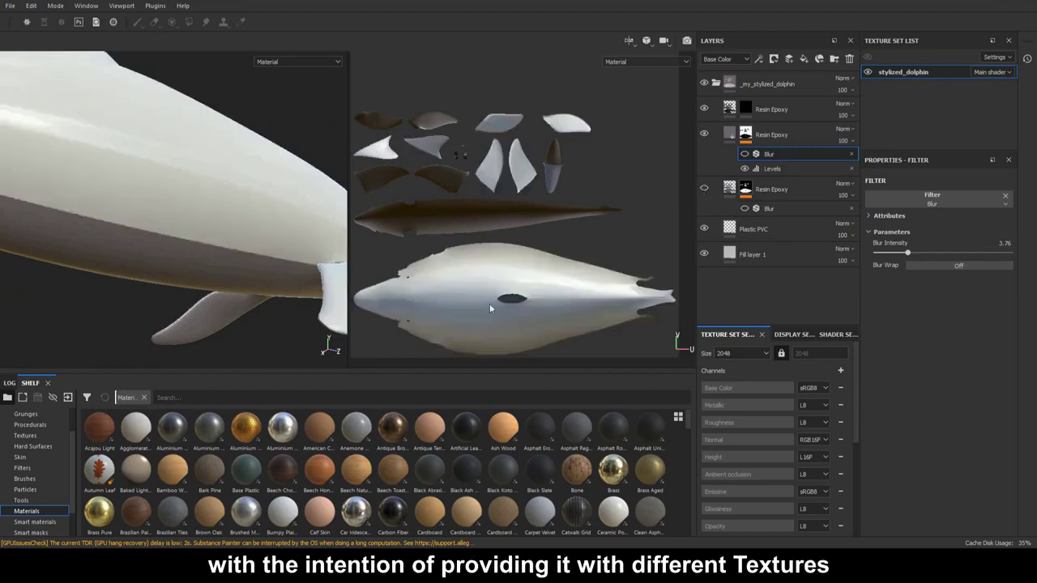
{"action": "left_click", "coordinate": [704, 189]}
{"action": "left_click_drag", "start_coordinate": [291, 262], "coordinate": [133, 301], "text": "alt"}
{"action": "left_click_drag", "start_coordinate": [247, 295], "coordinate": [309, 284], "text": "alt"}
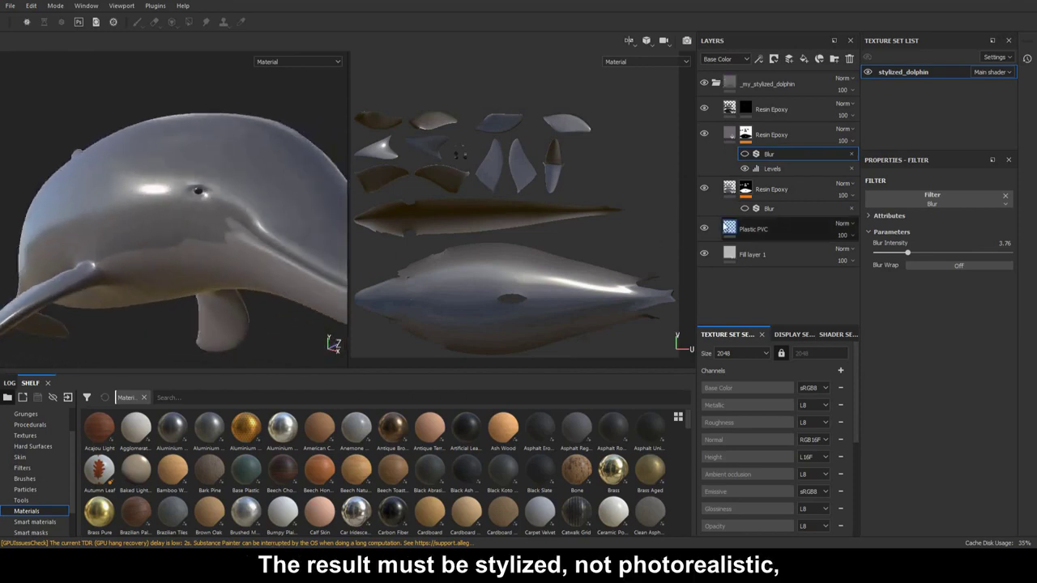
Delete the Blur effects from the masks of the lowest and middle Resin Epoxy layers.
{"action": "left_click", "coordinate": [779, 209]}
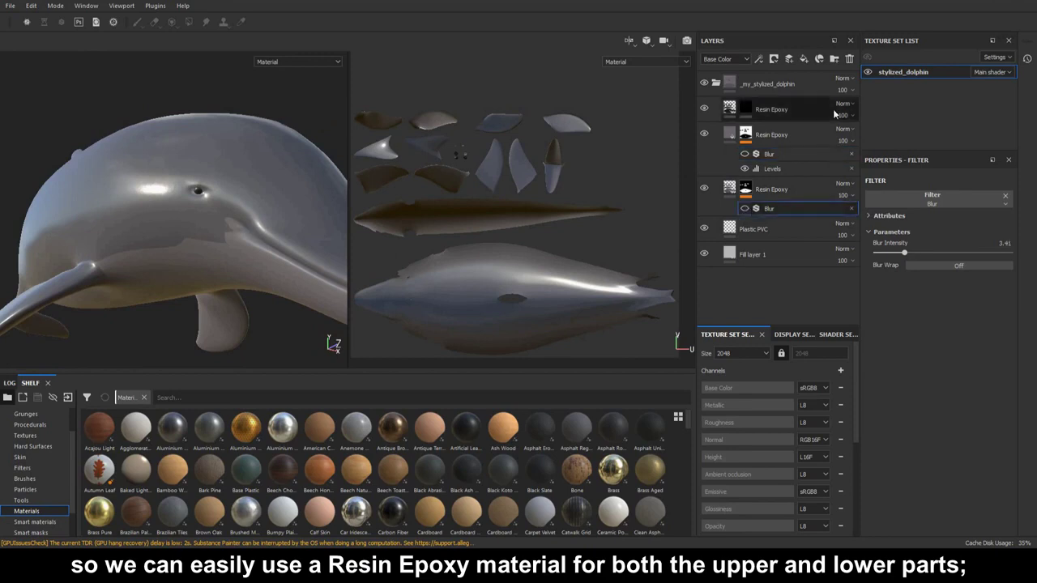
{"action": "left_click", "coordinate": [851, 208]}
{"action": "left_click", "coordinate": [801, 153]}
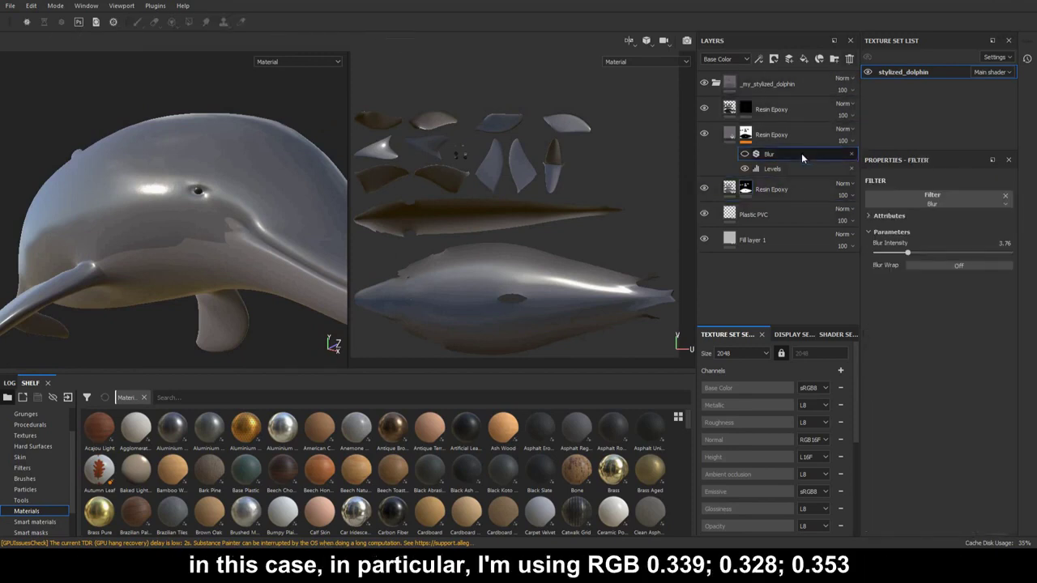
{"action": "left_click", "coordinate": [852, 154]}
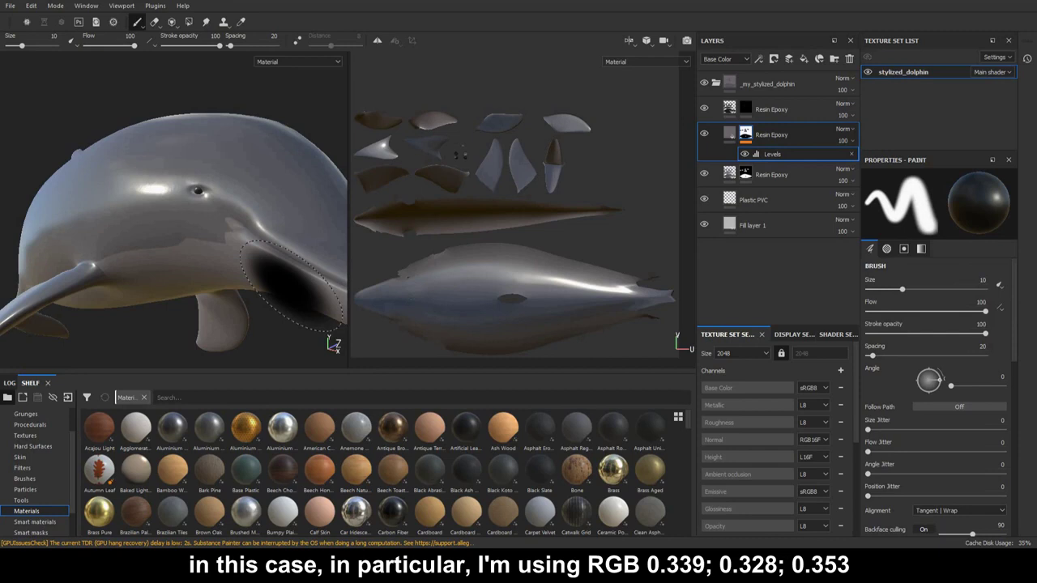
Inspect the middle Resin Epoxy layer's material colour and toggle the layer's visibility to see which body area it covers.
{"action": "left_click", "coordinate": [732, 134]}
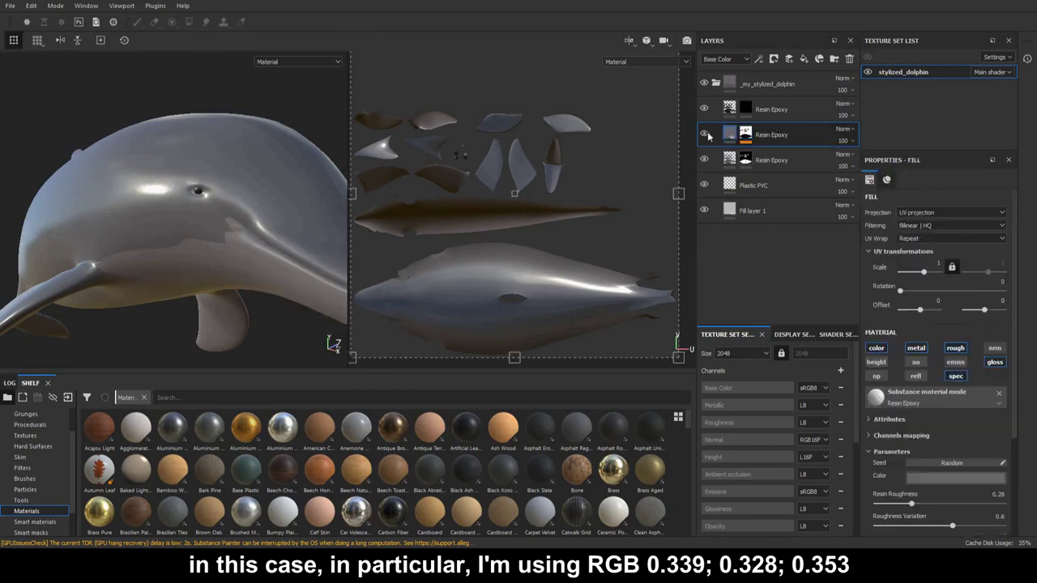
{"action": "left_click", "coordinate": [705, 134]}
{"action": "left_click", "coordinate": [704, 135]}
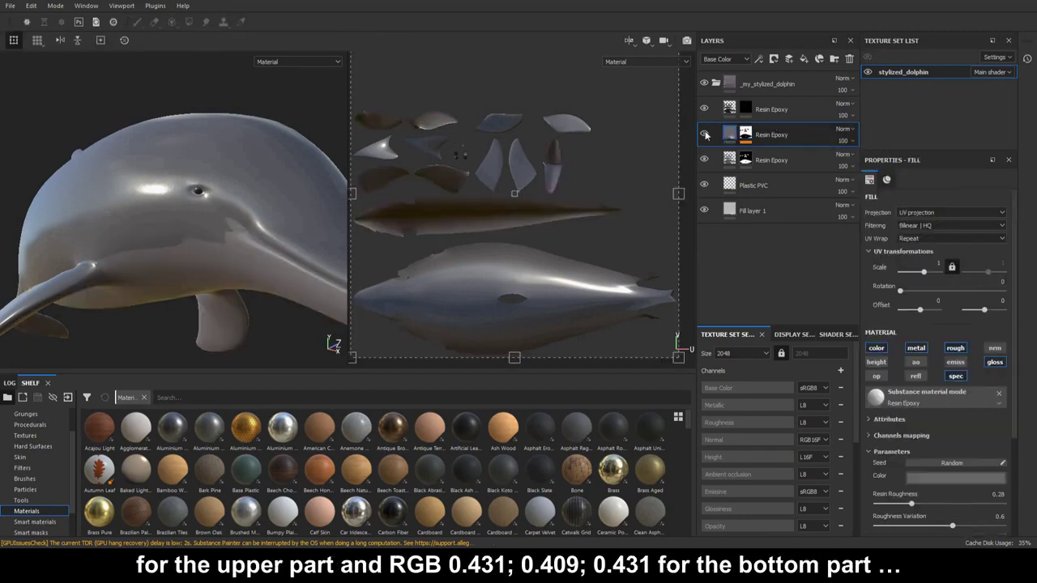
{"action": "left_click", "coordinate": [937, 477]}
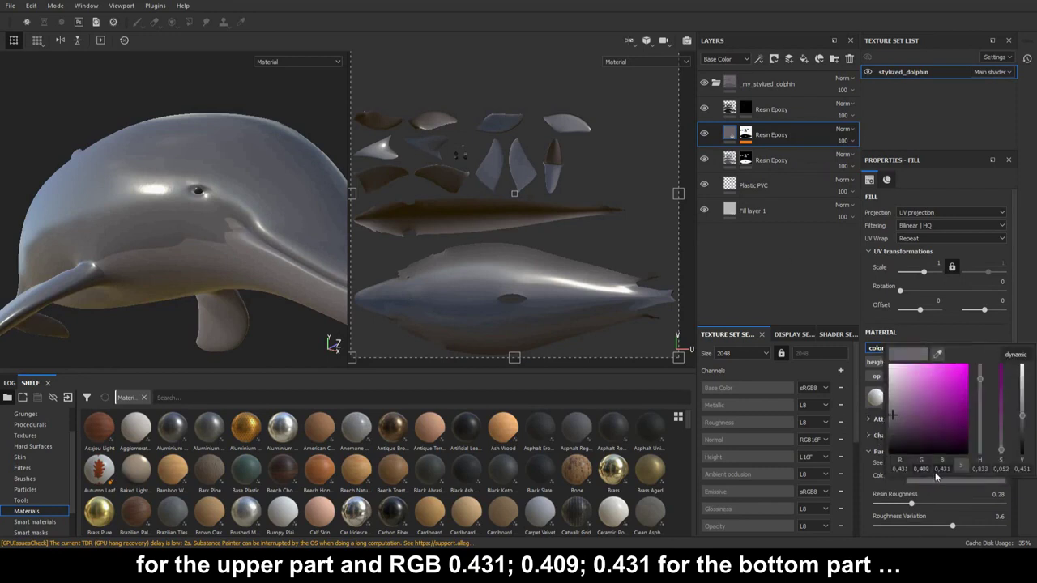
{"action": "left_click", "coordinate": [704, 135]}
{"action": "left_click", "coordinate": [704, 135]}
{"action": "left_click", "coordinate": [704, 135]}
{"action": "left_click", "coordinate": [704, 135]}
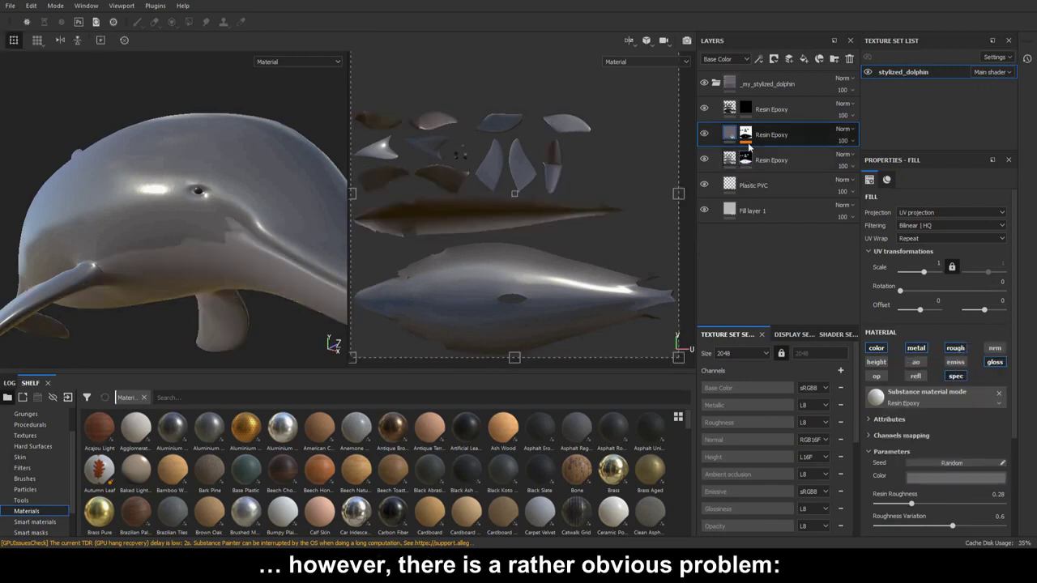
Return to the 3D-only view and examine the boundary between the upper and lower body materials along the head, flank and fin.
{"action": "left_click_drag", "start_coordinate": [248, 307], "coordinate": [262, 248], "text": "alt"}
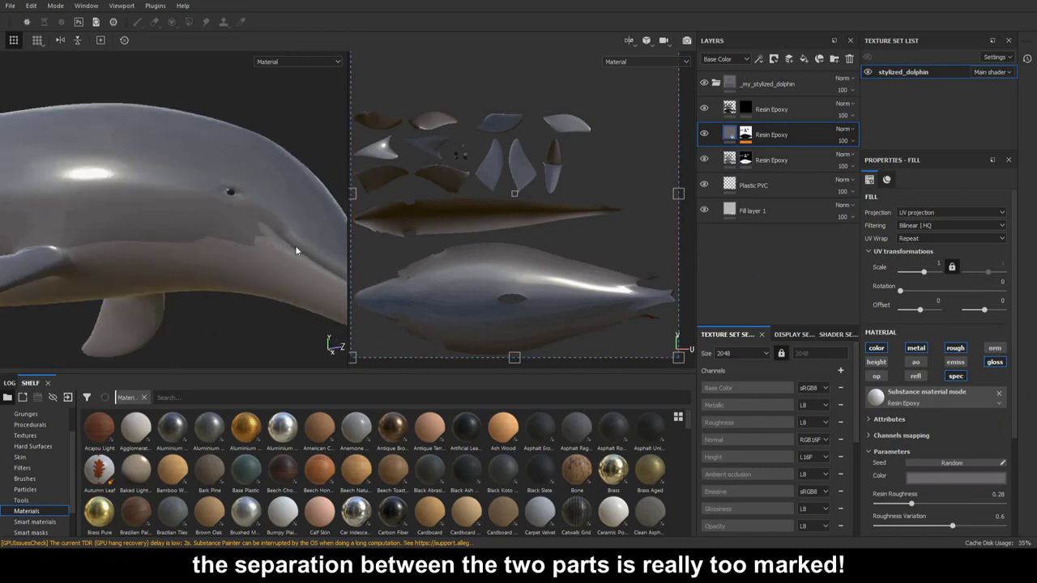
{"action": "left_click", "coordinate": [631, 41]}
{"action": "left_click", "coordinate": [643, 70]}
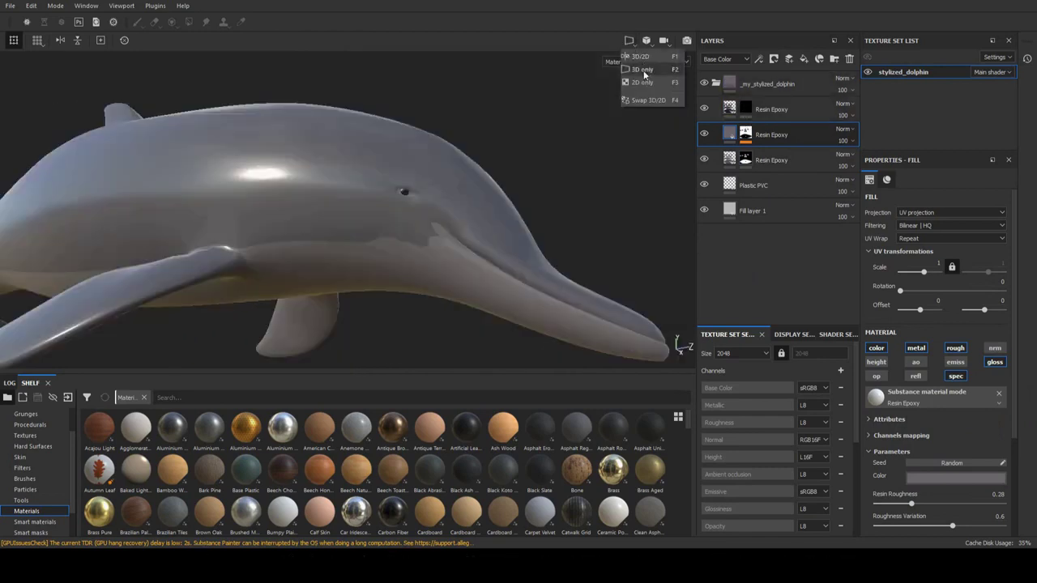
{"action": "left_click_drag", "start_coordinate": [204, 277], "coordinate": [183, 231], "text": "alt"}
{"action": "scroll", "coordinate": [228, 283], "scroll_direction": "up", "scroll_amount": 3}
{"action": "right_click_drag", "start_coordinate": [386, 309], "coordinate": [297, 308], "text": "shift"}
{"action": "scroll", "coordinate": [206, 275], "scroll_direction": "up", "scroll_amount": 4}
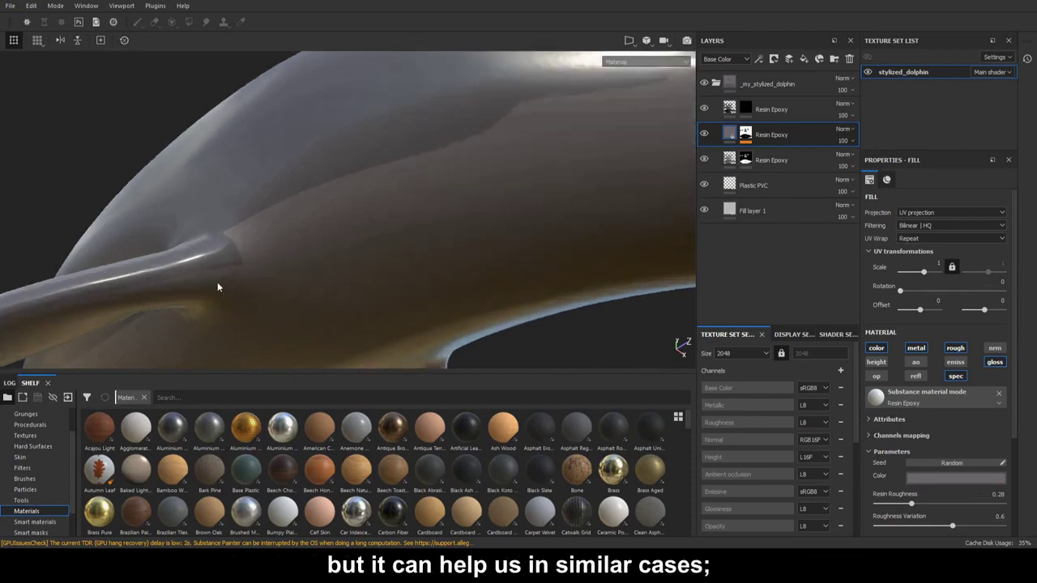
{"action": "scroll", "coordinate": [211, 285], "scroll_direction": "down", "scroll_amount": 4}
{"action": "left_click_drag", "start_coordinate": [217, 285], "coordinate": [411, 276], "text": "alt"}
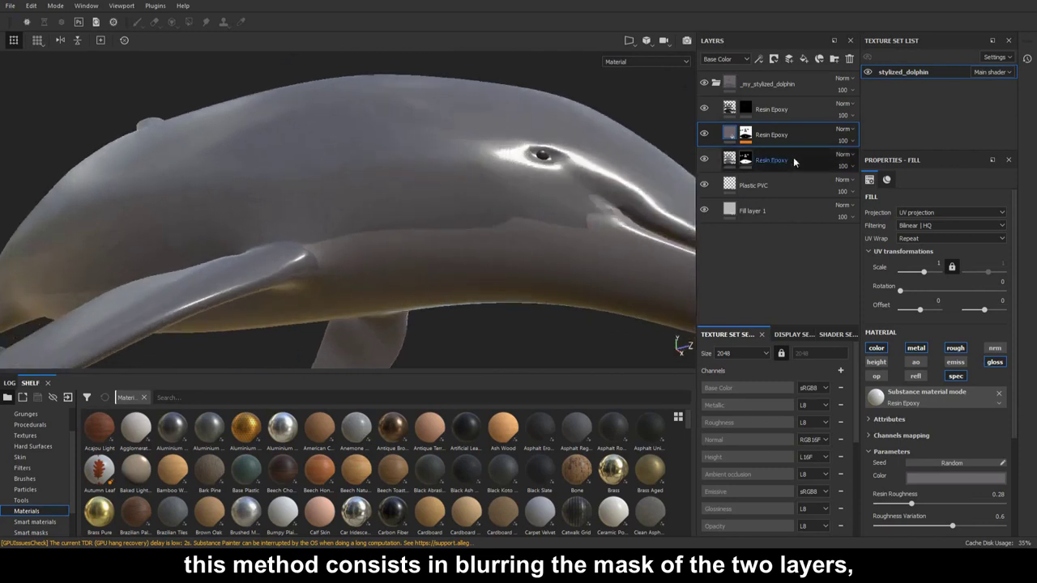
Add a Blur filter to the middle Resin Epoxy layer's mask and set its Blur Intensity to 3.11.
{"action": "left_click", "coordinate": [747, 138]}
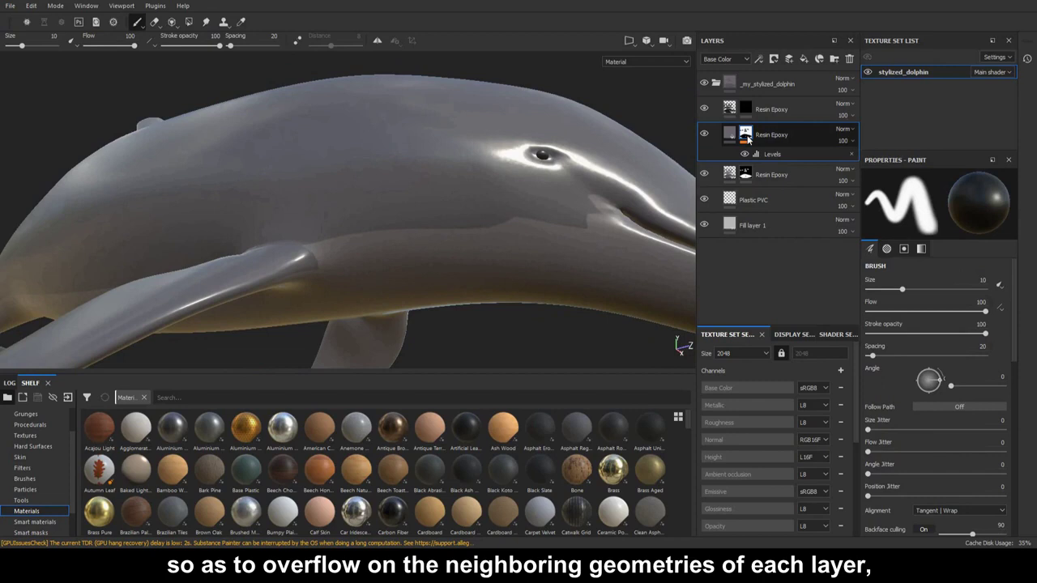
{"action": "mouse_move", "coordinate": [746, 138]}
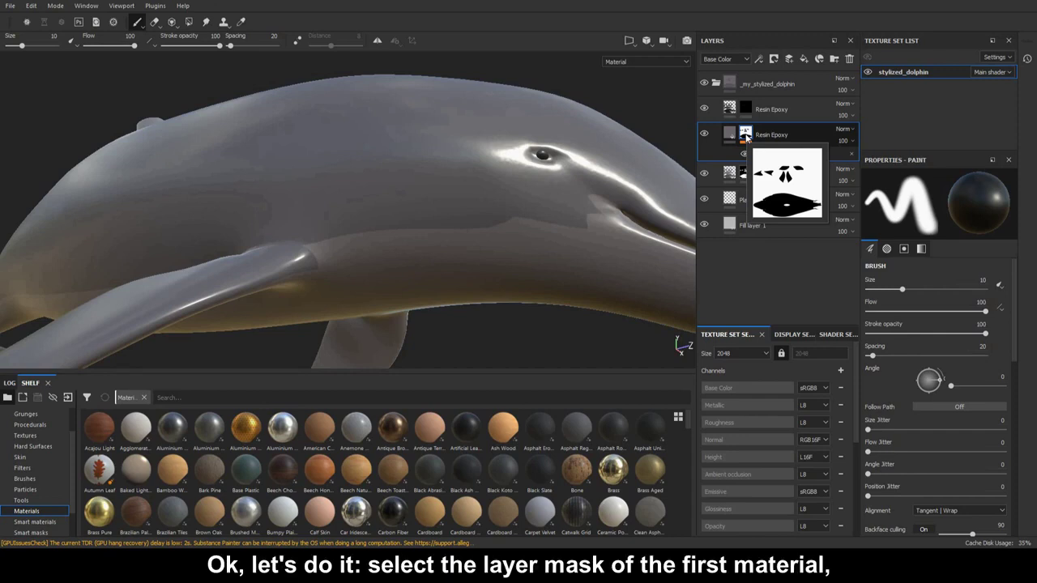
{"action": "left_click", "coordinate": [747, 138]}
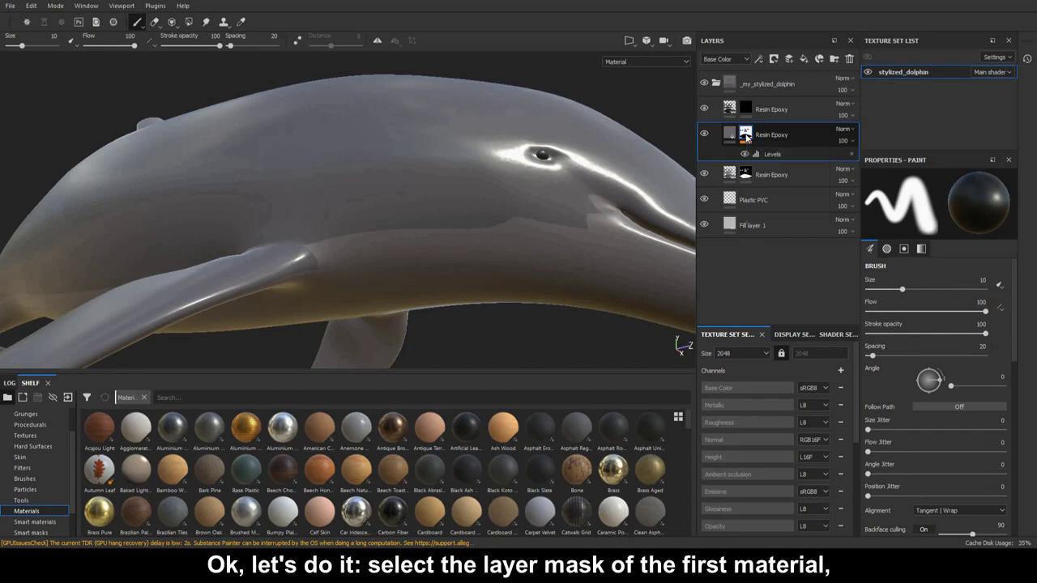
{"action": "right_click", "coordinate": [748, 138]}
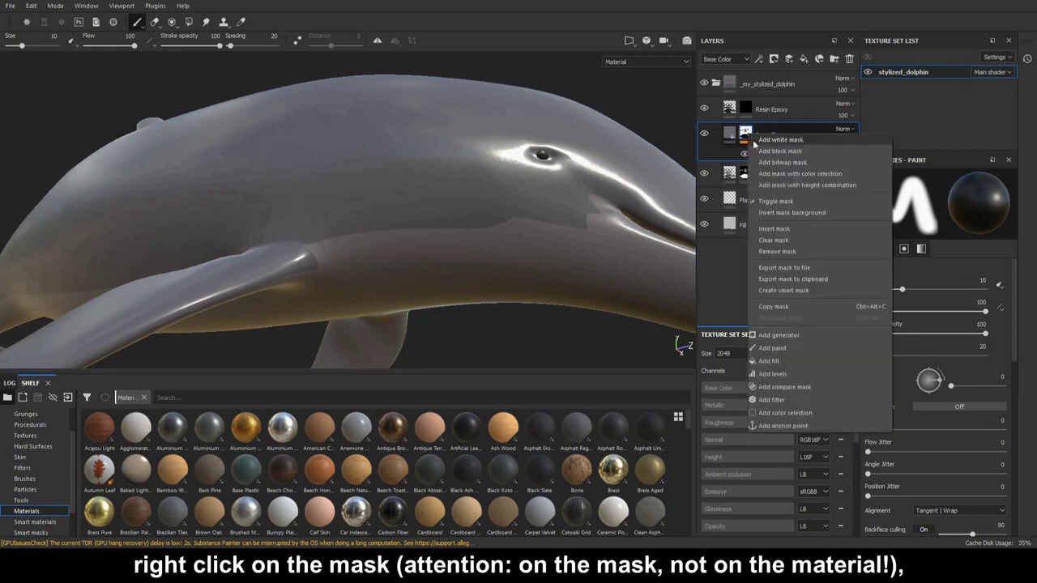
{"action": "left_click", "coordinate": [828, 403]}
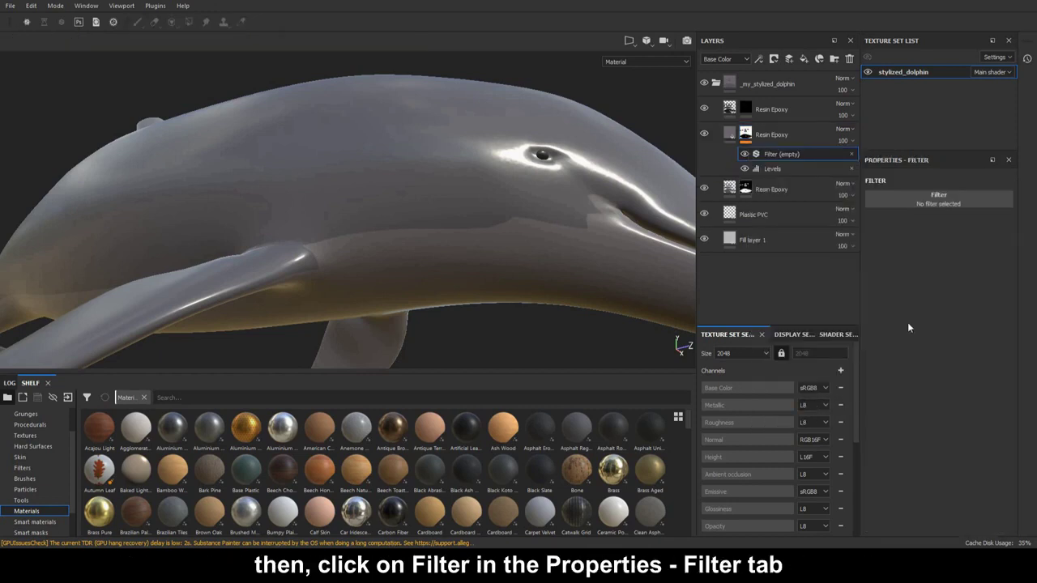
{"action": "left_click", "coordinate": [953, 204]}
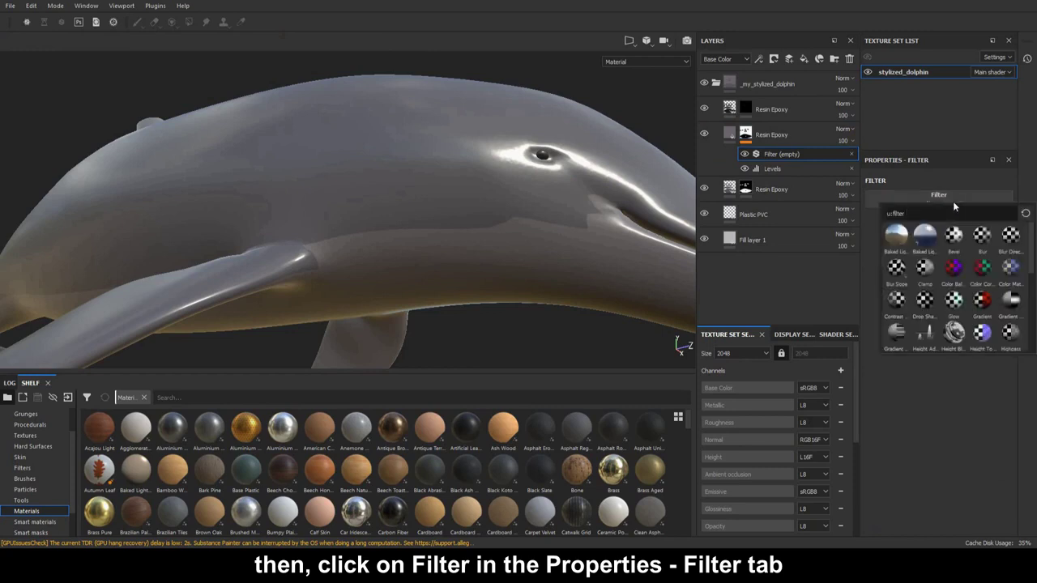
{"action": "mouse_move", "coordinate": [979, 245]}
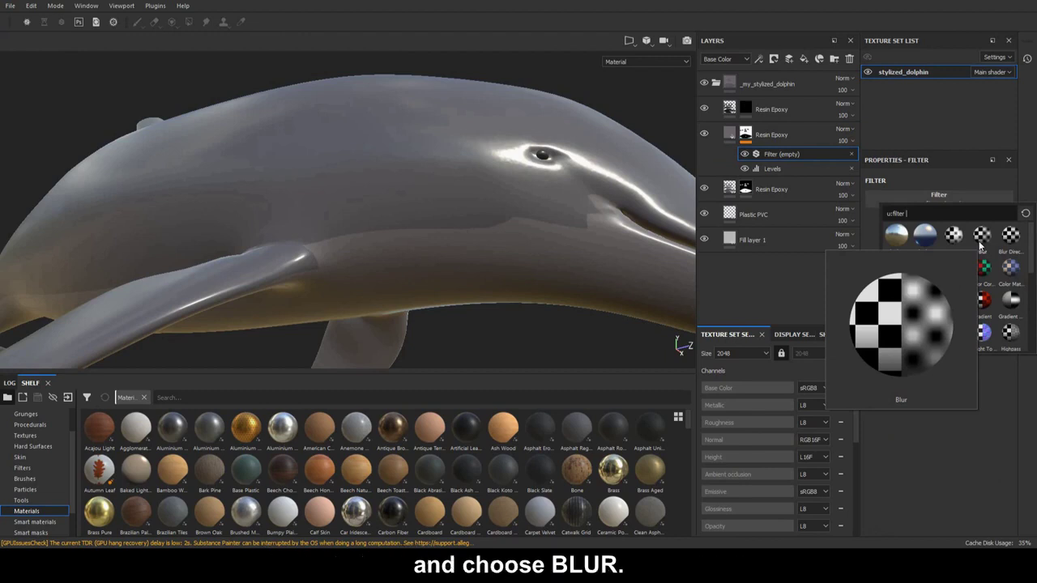
{"action": "left_click", "coordinate": [979, 240]}
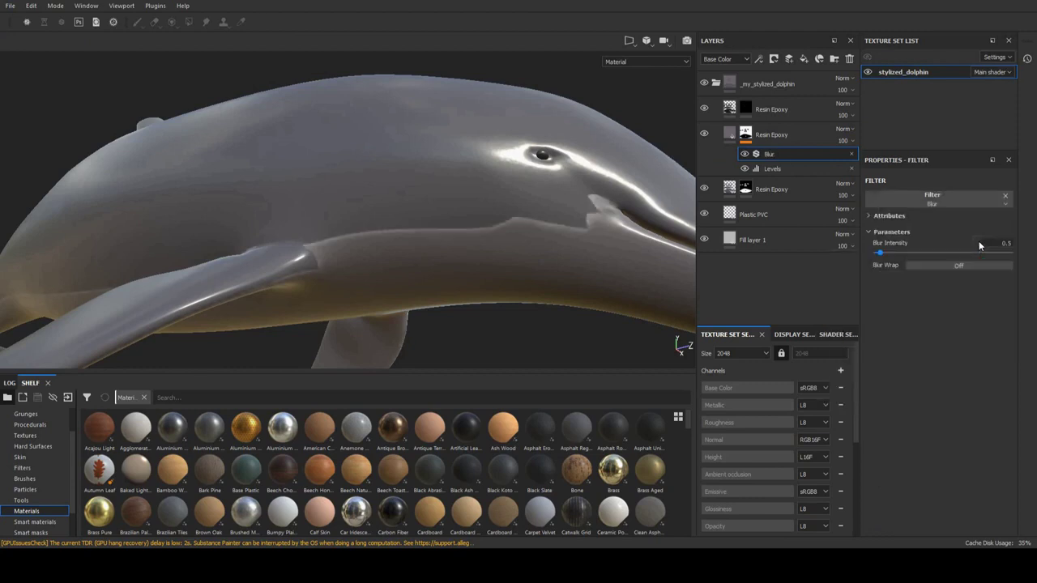
{"action": "left_click_drag", "start_coordinate": [880, 253], "coordinate": [894, 253]}
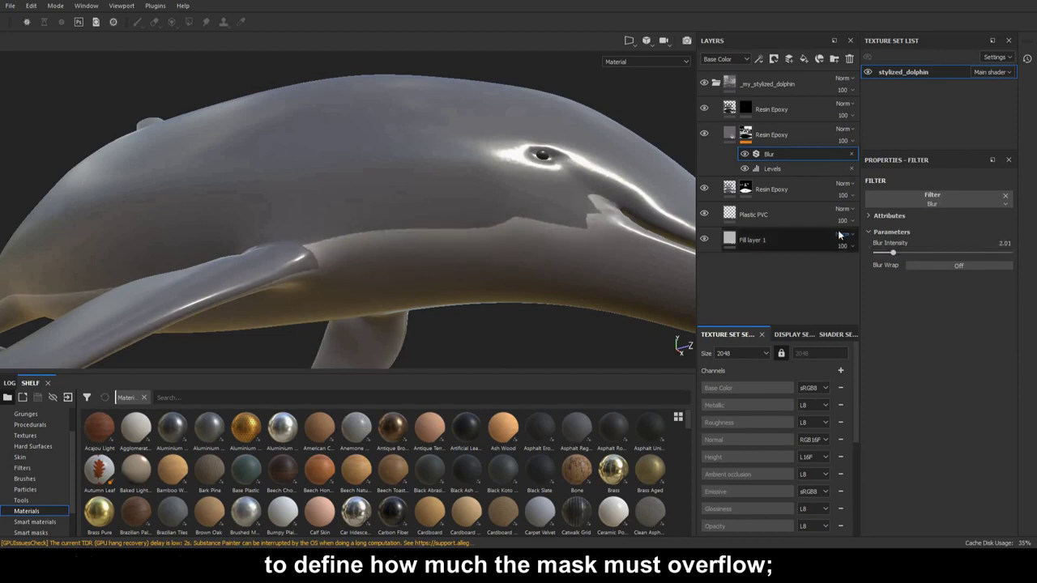
{"action": "left_click_drag", "start_coordinate": [901, 252], "coordinate": [900, 252]}
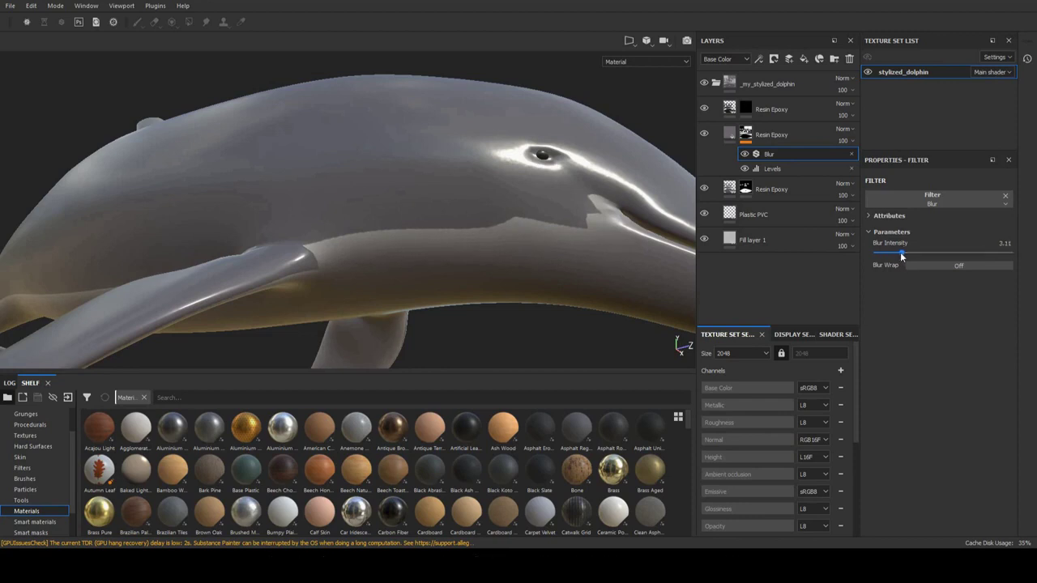
Add a Blur filter to the lowest Resin Epoxy layer's mask with a Blur Intensity of 1.81.
{"action": "left_click", "coordinate": [752, 191]}
{"action": "right_click", "coordinate": [752, 191]}
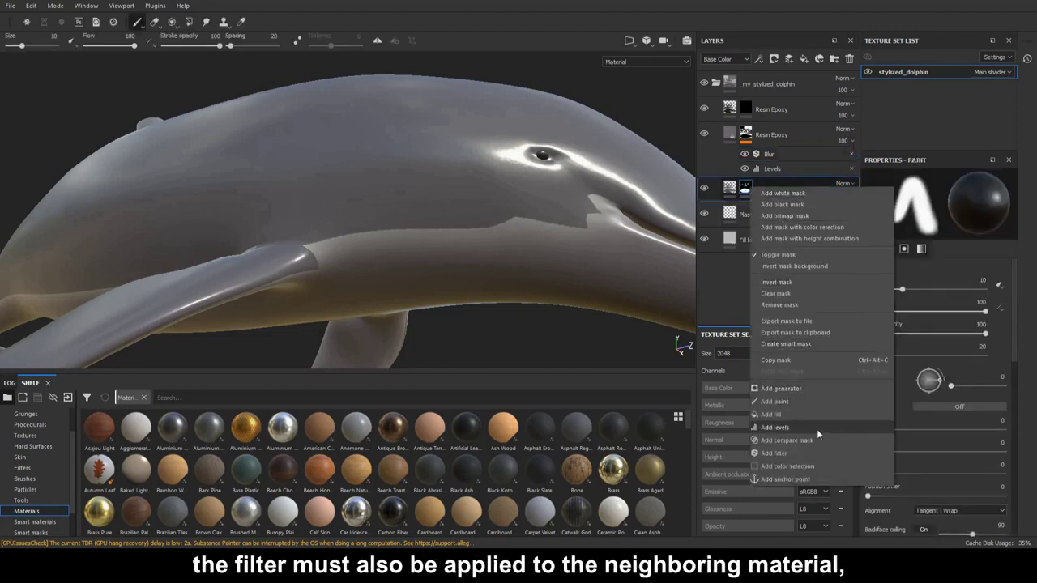
{"action": "left_click", "coordinate": [818, 453]}
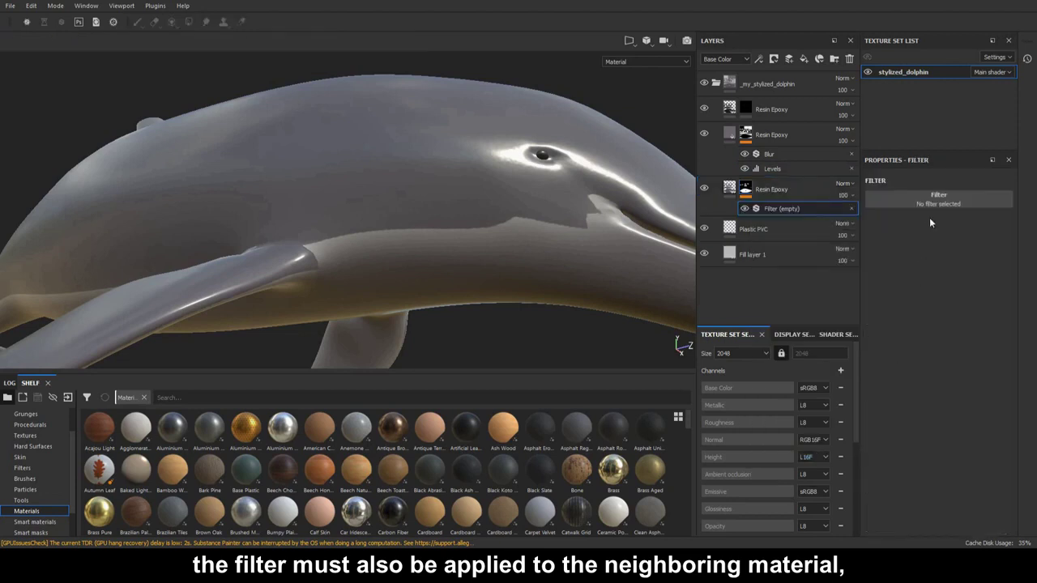
{"action": "left_click", "coordinate": [938, 199]}
{"action": "left_click", "coordinate": [980, 237]}
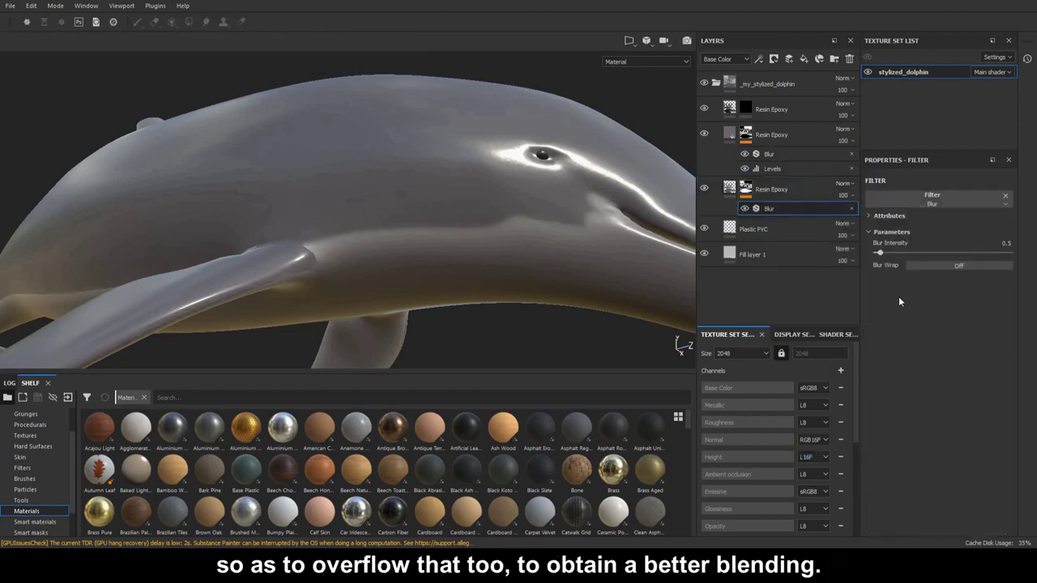
{"action": "left_click_drag", "start_coordinate": [883, 254], "coordinate": [892, 256]}
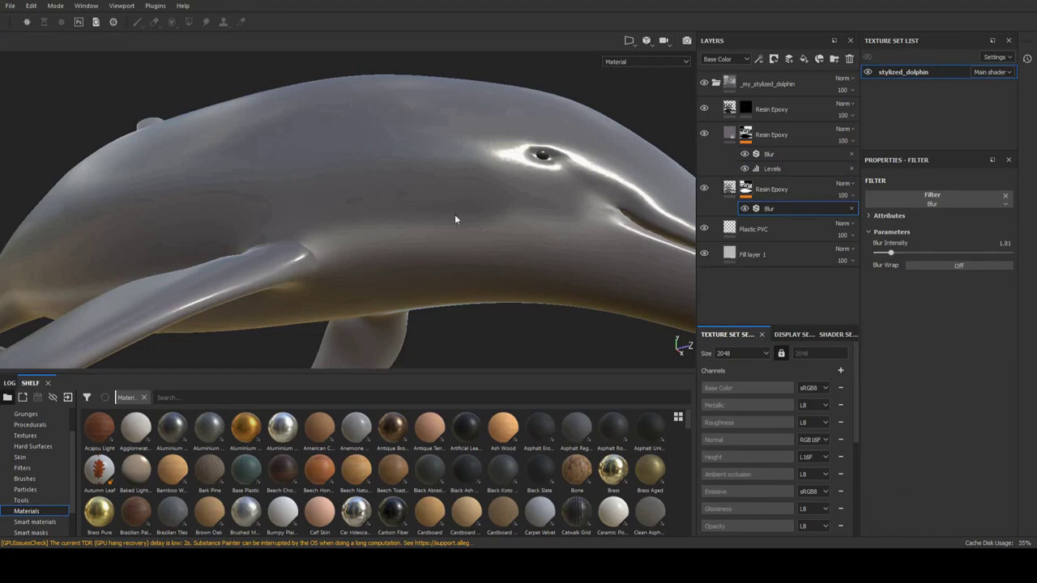
Display the lowest Resin Epoxy layer's mask in the 3D view and set its Blur Intensity to 2.72.
{"action": "left_click", "coordinate": [645, 62]}
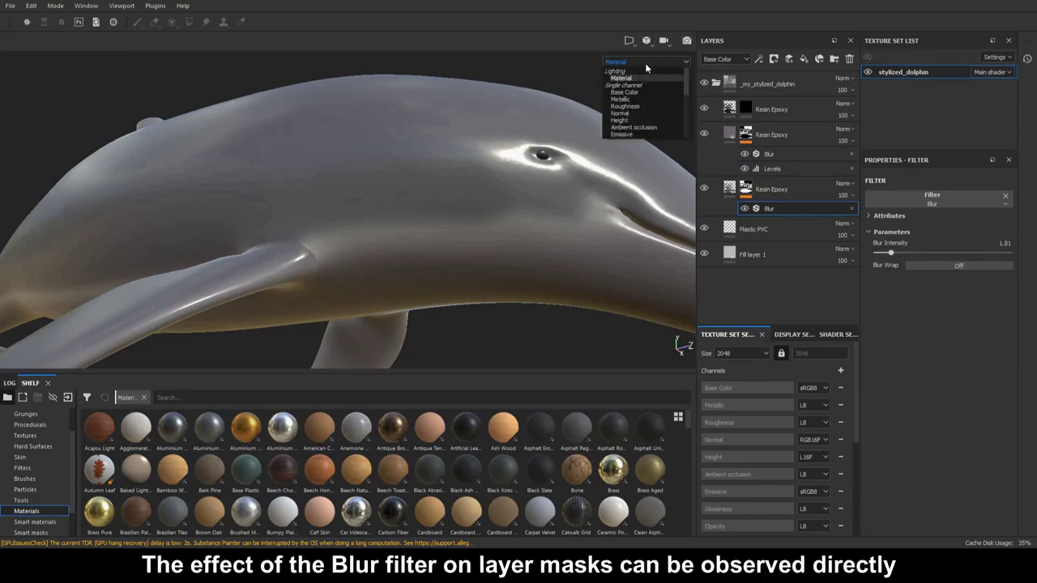
{"action": "scroll", "coordinate": [639, 122], "scroll_direction": "down", "scroll_amount": 3}
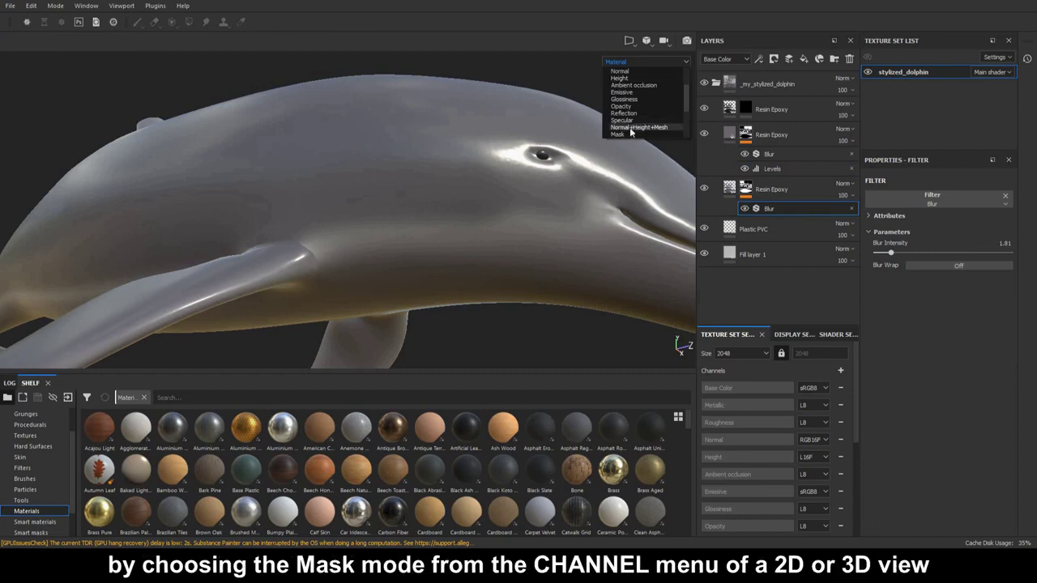
{"action": "left_click", "coordinate": [628, 134]}
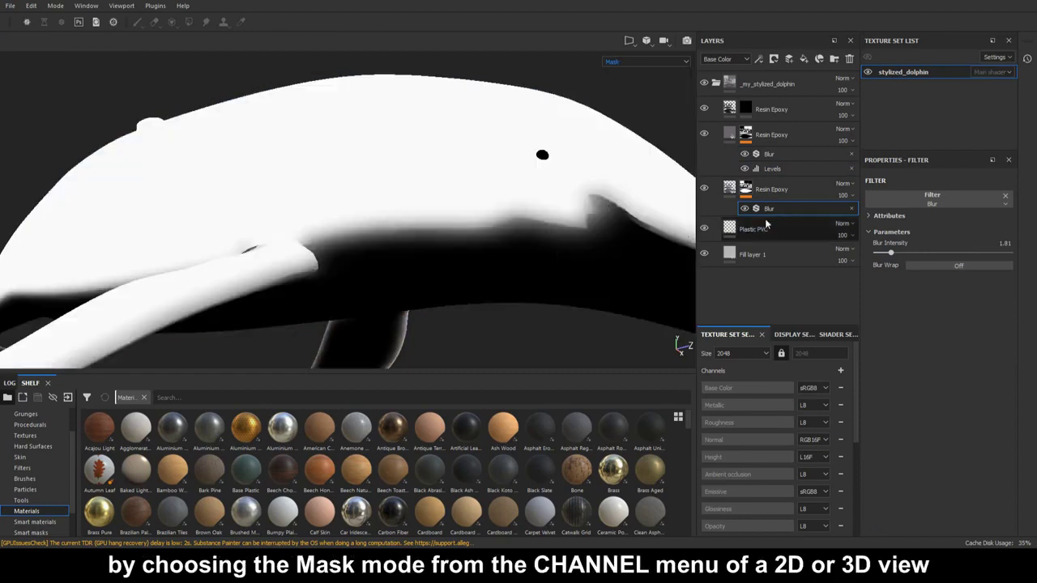
{"action": "left_click_drag", "start_coordinate": [893, 254], "coordinate": [899, 254]}
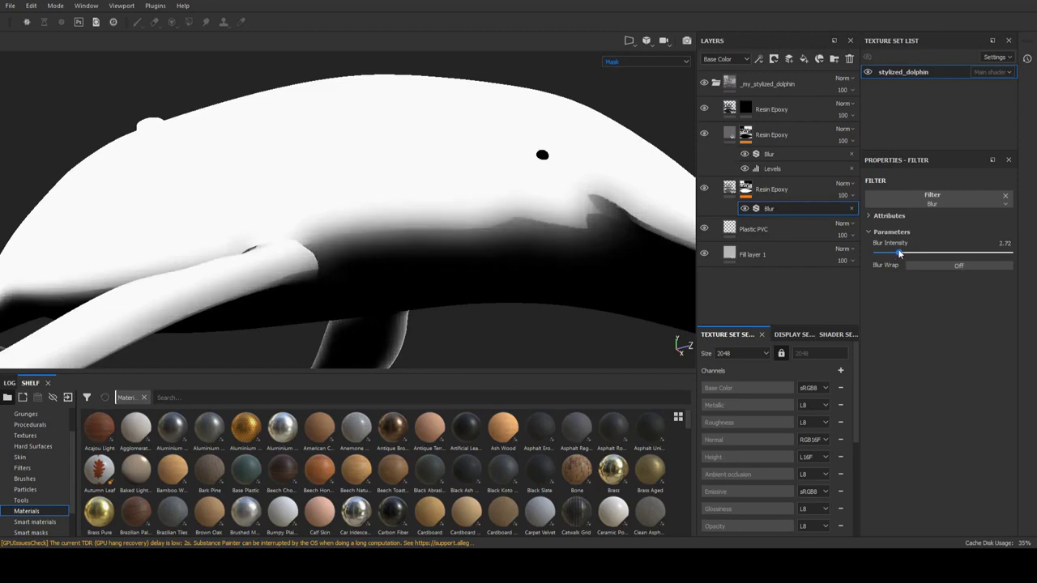
Raise the middle Resin Epoxy layer's Blur Intensity to 4.4 while viewing its mask on the dolphin.
{"action": "left_click", "coordinate": [769, 154]}
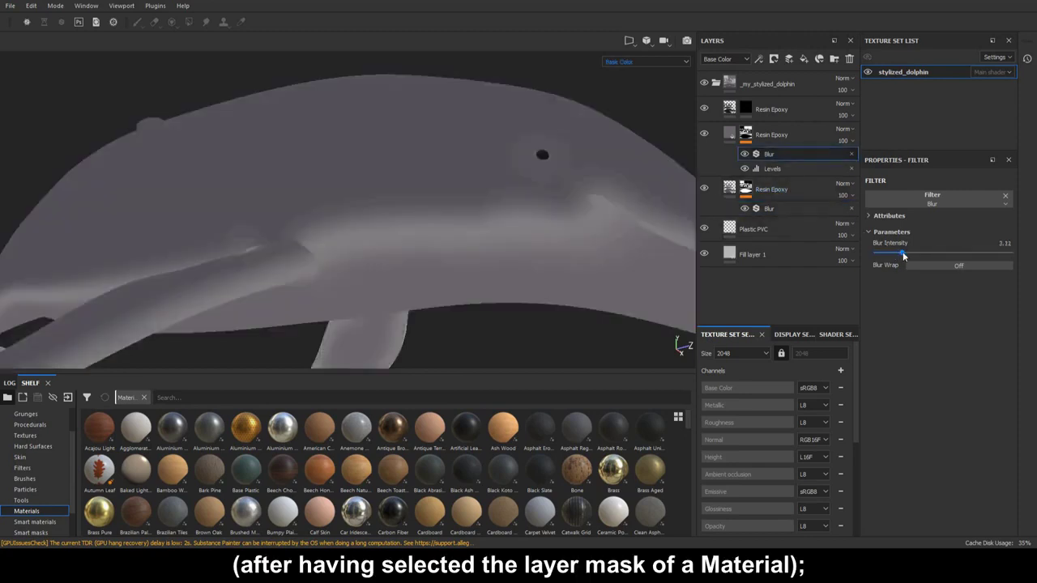
{"action": "left_click_drag", "start_coordinate": [905, 256], "coordinate": [909, 254]}
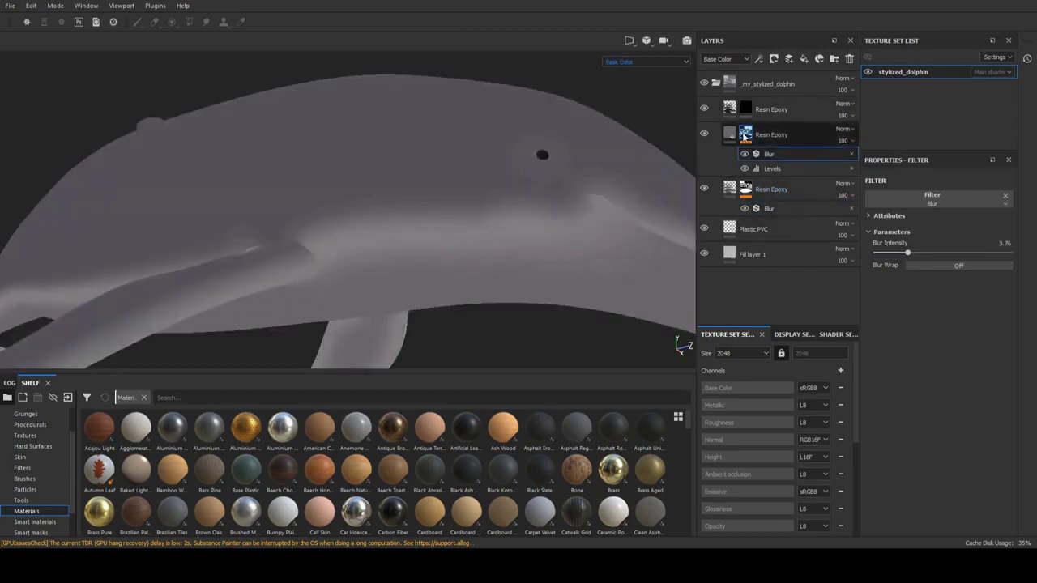
{"action": "left_click", "coordinate": [745, 136]}
{"action": "left_click", "coordinate": [660, 62]}
{"action": "scroll", "coordinate": [650, 108], "scroll_direction": "down", "scroll_amount": 2}
{"action": "left_click", "coordinate": [639, 130]}
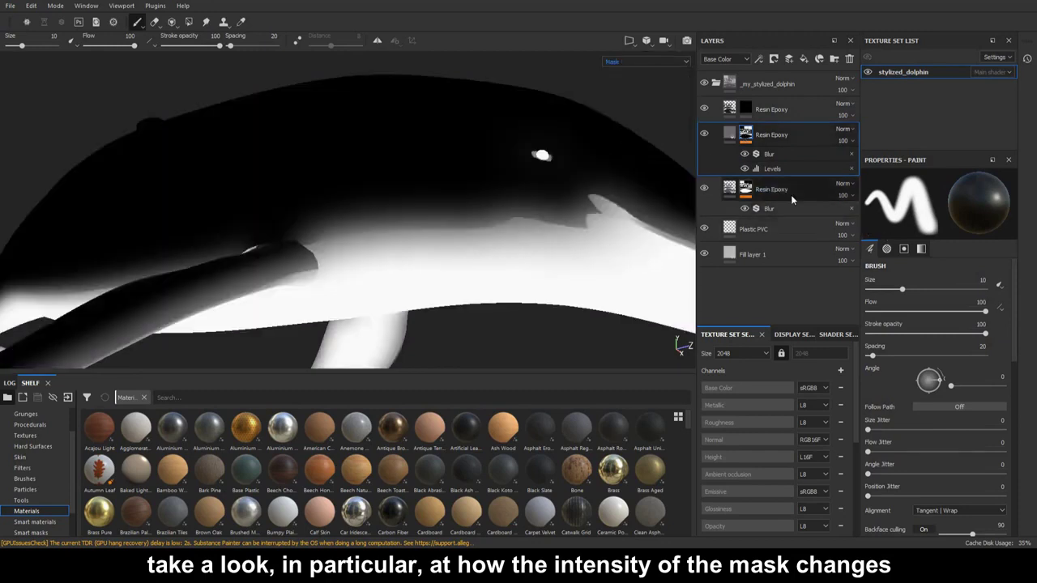
{"action": "left_click", "coordinate": [769, 154]}
{"action": "mouse_move", "coordinate": [910, 254]}
{"action": "left_mouse_down"}
{"action": "mouse_move", "coordinate": [936, 253]}
{"action": "mouse_move", "coordinate": [898, 250]}
{"action": "mouse_move", "coordinate": [912, 252]}
{"action": "left_mouse_up"}
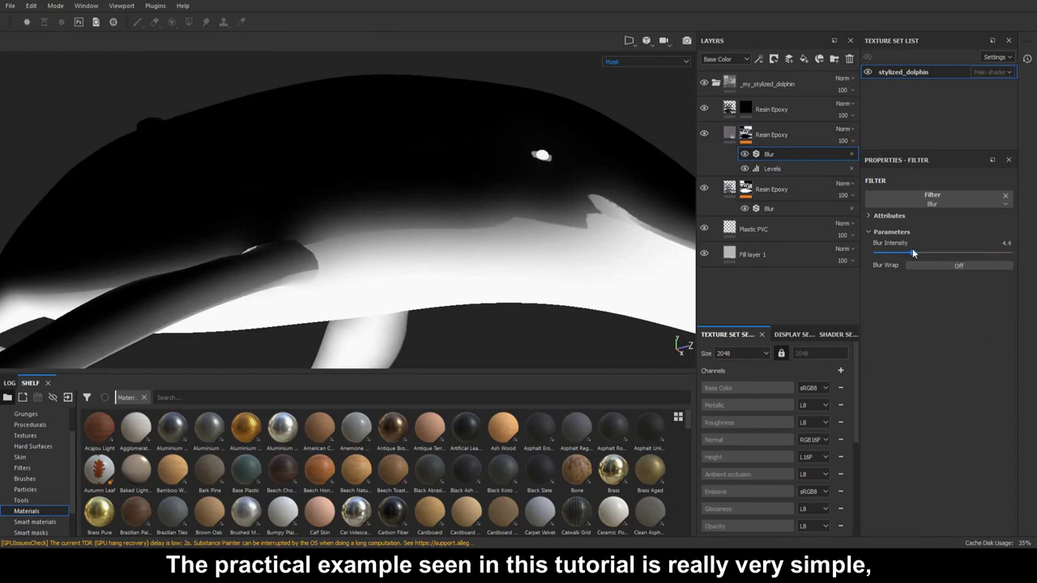
Set the lowest Resin Epoxy layer's Blur Intensity to 4.6 and return the 3D view to the Material display.
{"action": "left_click", "coordinate": [802, 210]}
{"action": "left_click_drag", "start_coordinate": [906, 256], "coordinate": [914, 256]}
{"action": "left_click", "coordinate": [634, 63]}
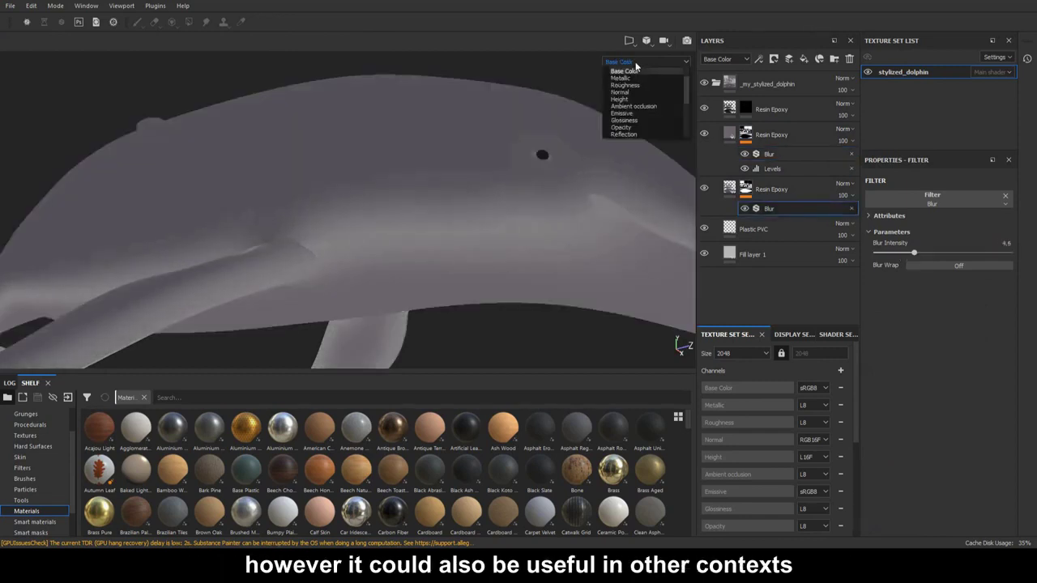
{"action": "left_click", "coordinate": [633, 73]}
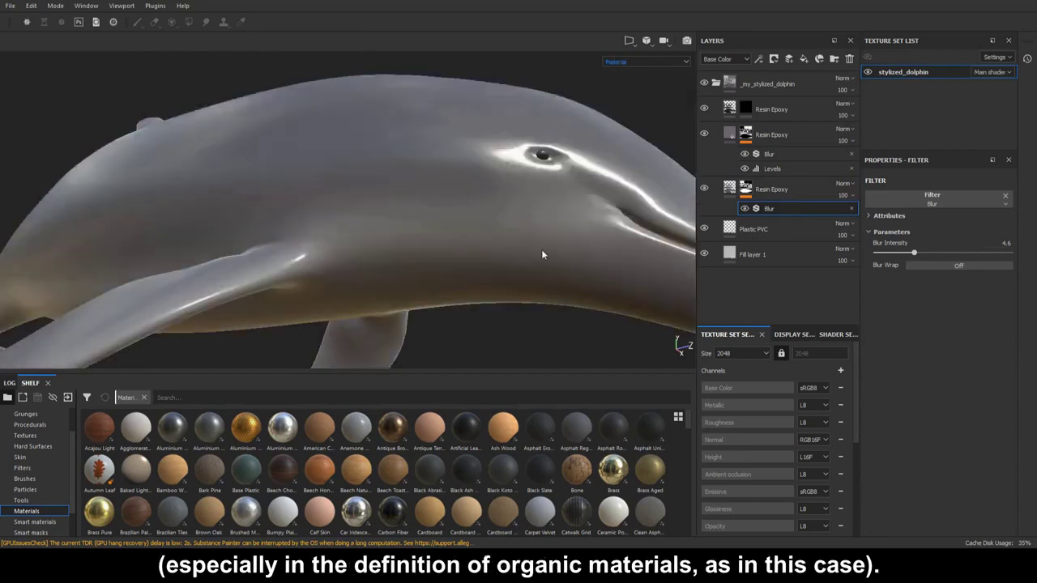
Toggle both Resin Epoxy mask Blur filters off and back on to compare the material boundary with and without blur.
{"action": "left_click", "coordinate": [745, 208]}
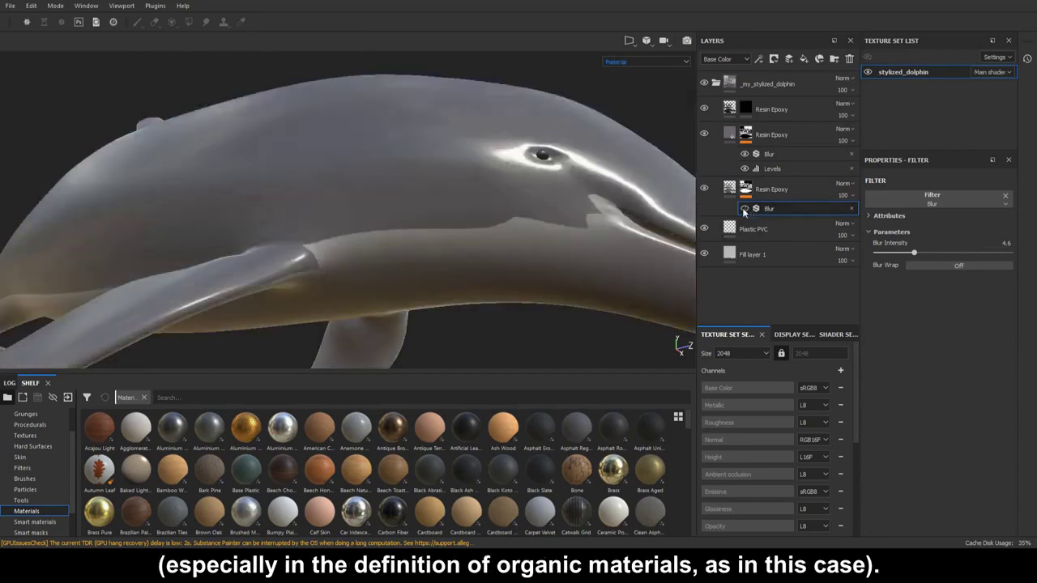
{"action": "left_click", "coordinate": [744, 155]}
{"action": "left_click", "coordinate": [745, 154]}
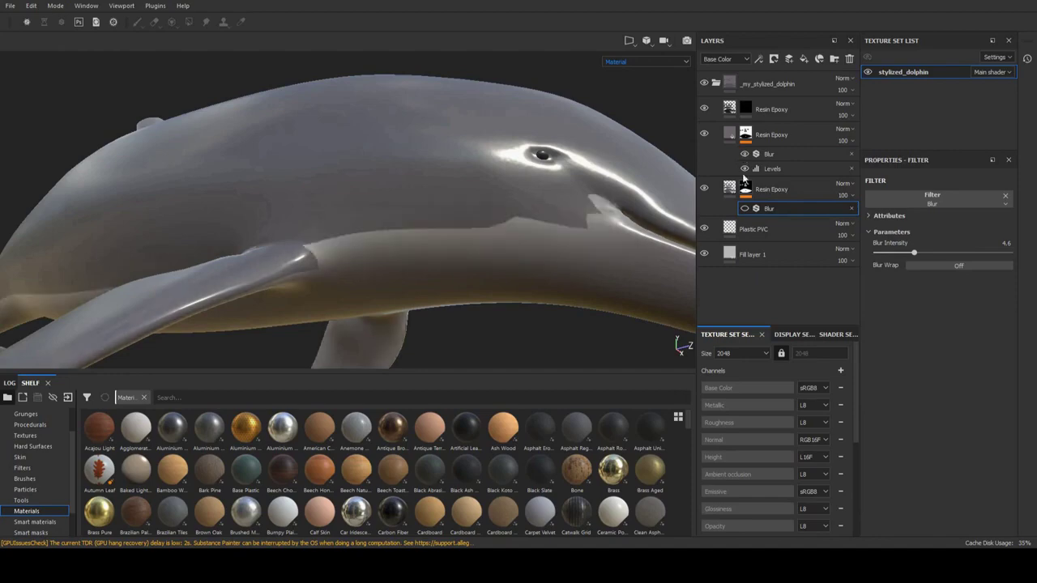
{"action": "left_click", "coordinate": [744, 208]}
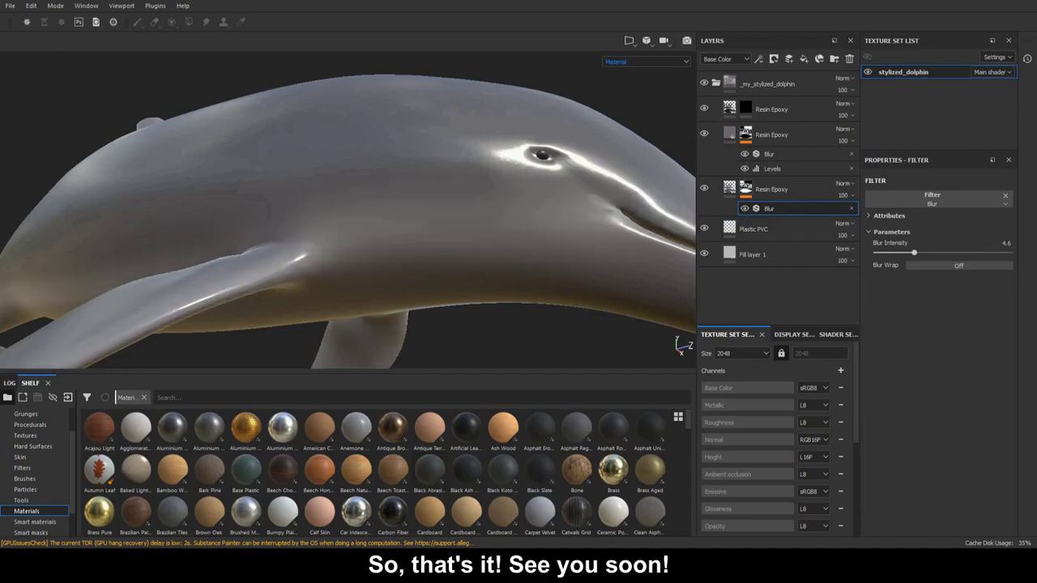